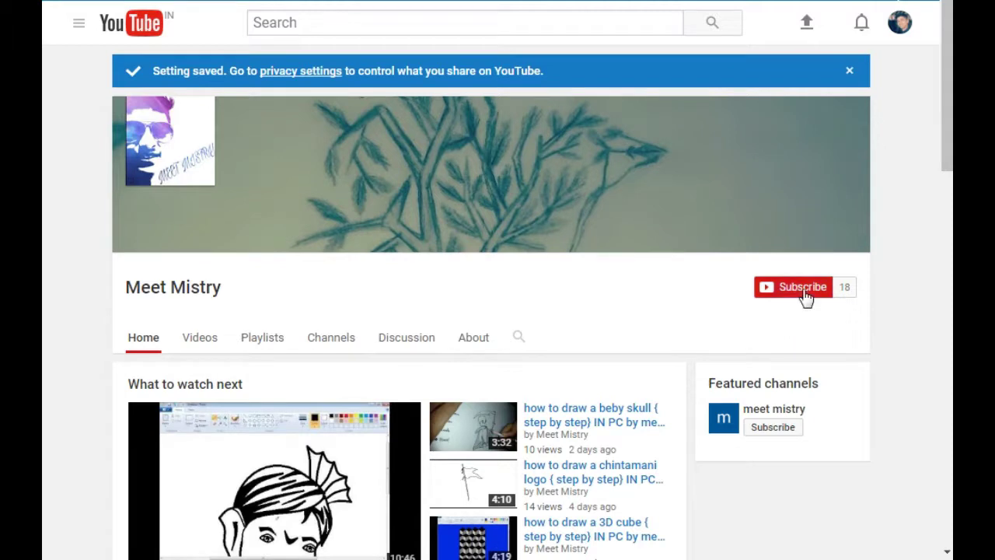
# Subscribe to the drawing channel shown on the YouTube page.
pyautogui.click(803, 296)
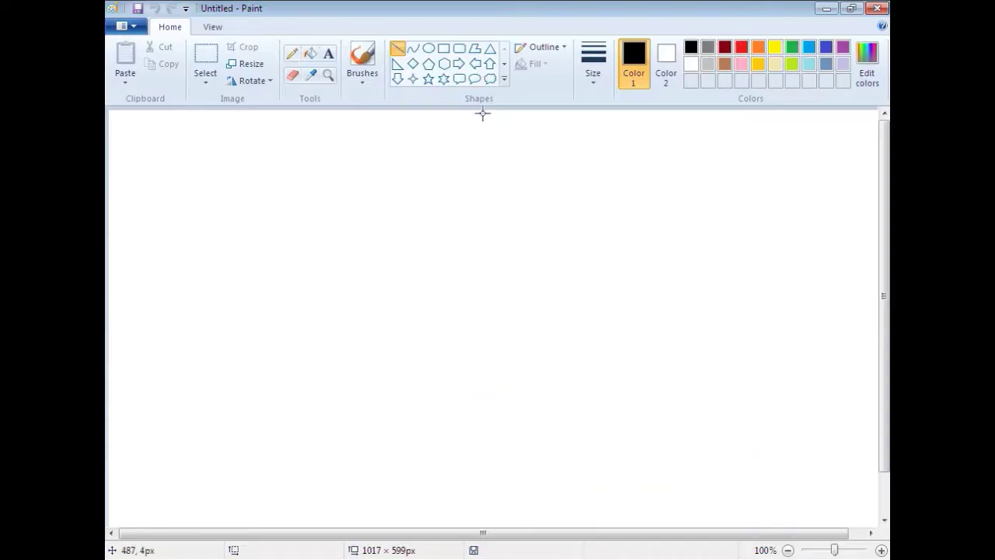
# In Paint, draw a nearly vertical black guide line about 628 px tall through the middle of the canvas and thicken its stroke.
pyautogui.moveTo(482, 111); pyautogui.dragTo(491, 453)
pyautogui.press('Escape')
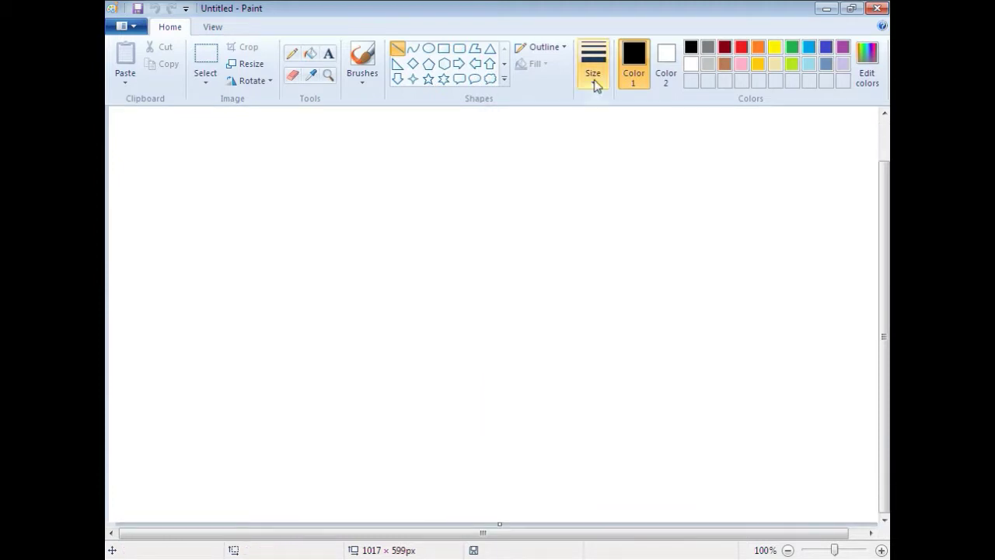
pyautogui.click(597, 84)
pyautogui.click(630, 199)
pyautogui.moveTo(490, 109); pyautogui.dragTo(495, 523)
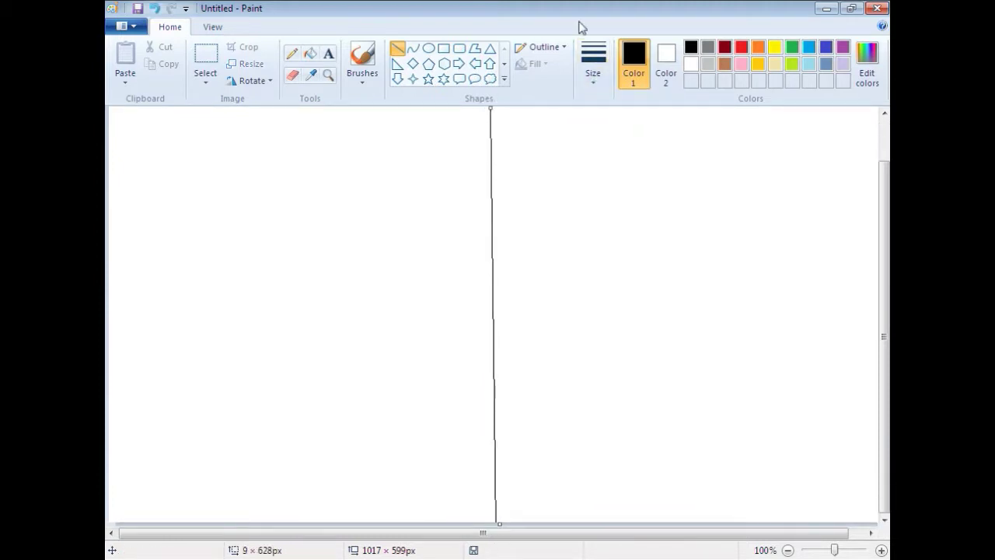
pyautogui.click(584, 85)
pyautogui.click(596, 122)
pyautogui.click(593, 74)
pyautogui.click(597, 138)
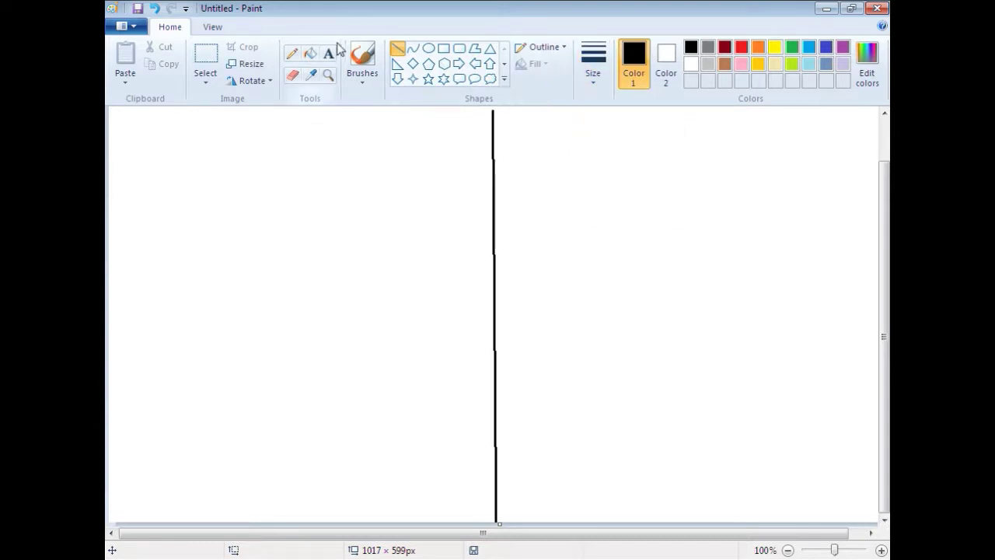
# Draw the left half of the bird's head and the side of its body with straight lines, starting from the guide line.
pyautogui.moveTo(493, 209); pyautogui.dragTo(478, 346)
pyautogui.click(524, 317)
pyautogui.click(158, 8)
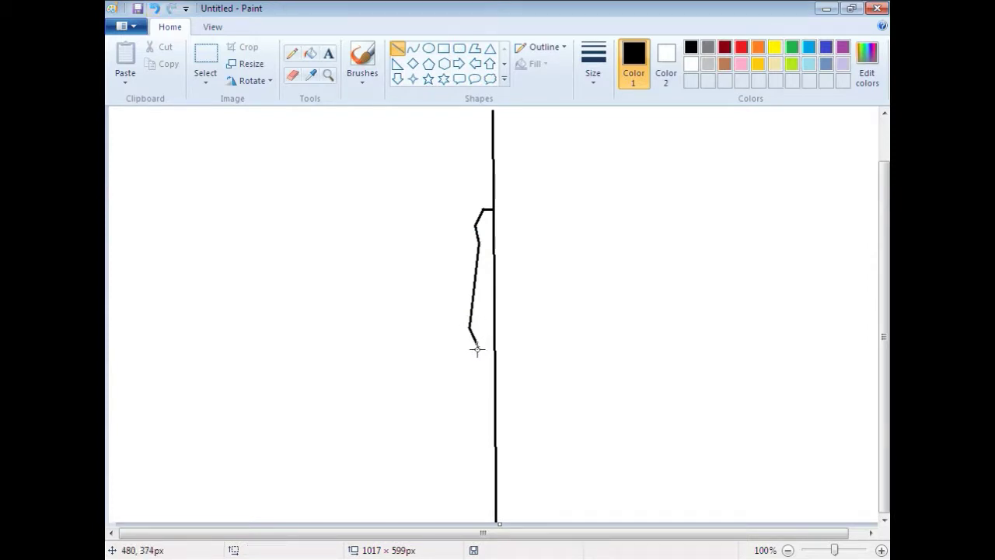
# Draw the jagged lower body edge to the guide line and the first long slanted tail feather line.
pyautogui.click(474, 358)
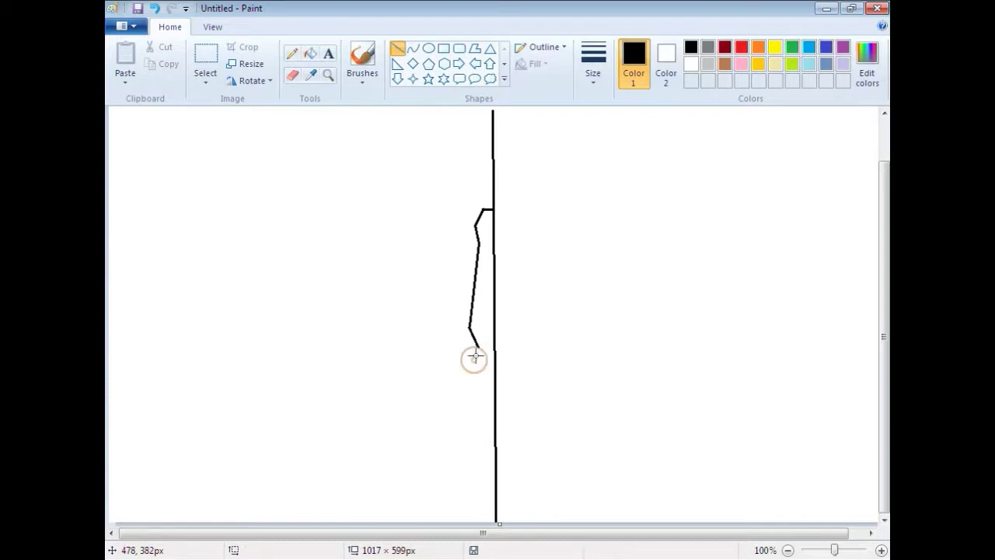
pyautogui.moveTo(474, 357); pyautogui.dragTo(447, 390)
pyautogui.moveTo(474, 357); pyautogui.dragTo(483, 365)
pyautogui.click(513, 376)
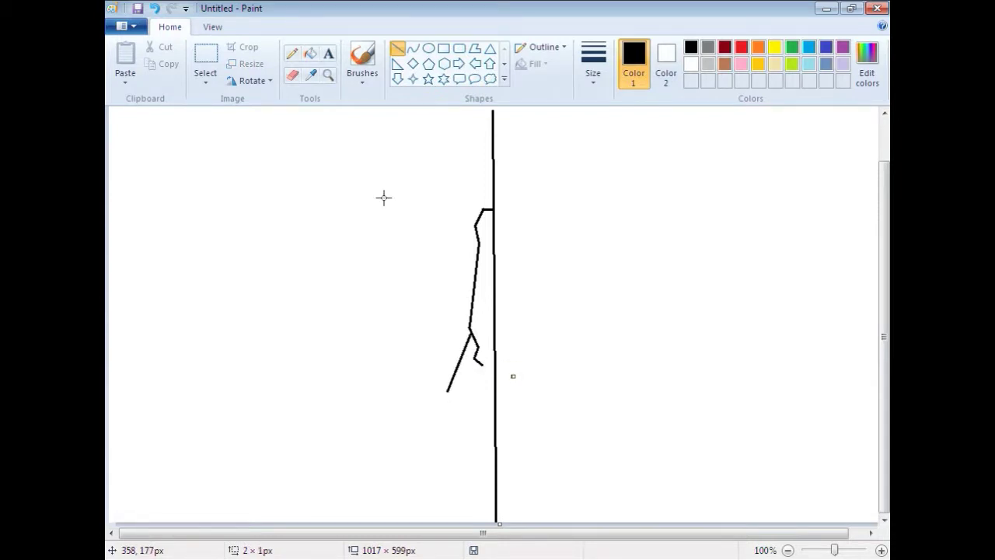
pyautogui.hotkey('ctrl', 'z')
pyautogui.moveTo(481, 363); pyautogui.dragTo(496, 377)
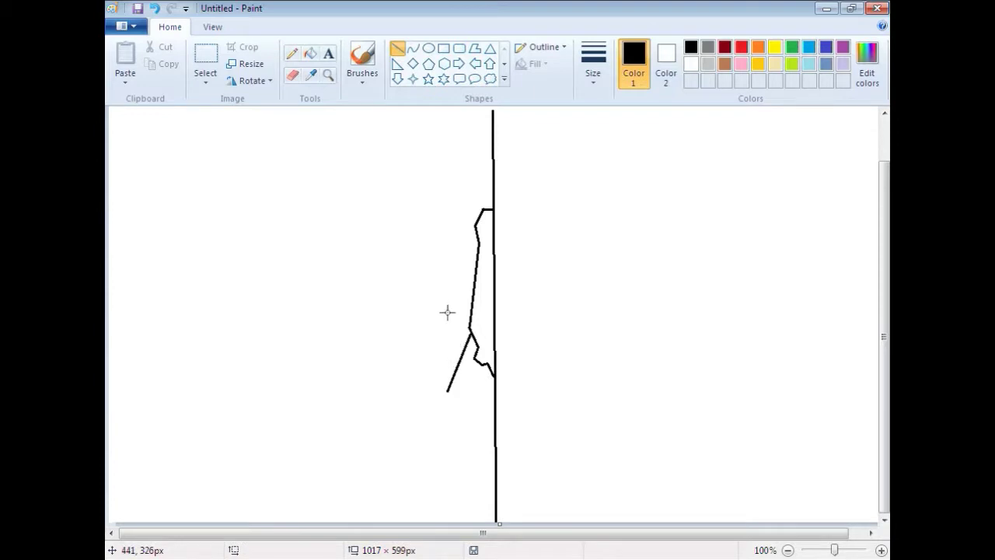
pyautogui.hotkey('ctrl', 'z')
pyautogui.moveTo(482, 363); pyautogui.dragTo(494, 372)
pyautogui.click(509, 370)
# Draw the left wing's straight upper and lower edges and continue the pointed tail feathers to the guide line.
pyautogui.moveTo(475, 222)
pyautogui.mouseDown()
pyautogui.moveTo(329, 122)
pyautogui.moveTo(467, 223)
pyautogui.moveTo(337, 116)
pyautogui.moveTo(285, 115)
pyautogui.mouseUp()
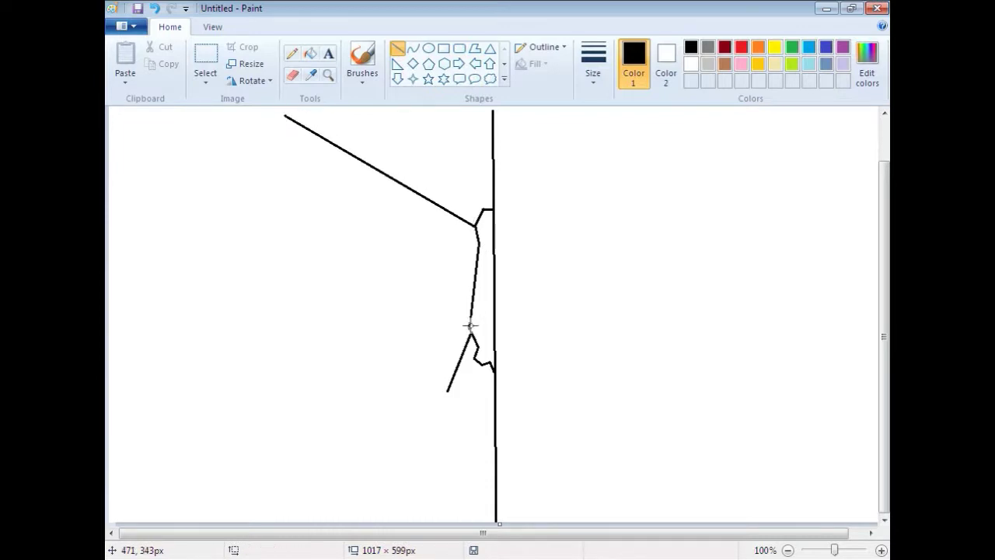
pyautogui.moveTo(469, 327)
pyautogui.mouseDown()
pyautogui.moveTo(395, 401)
pyautogui.moveTo(454, 389)
pyautogui.moveTo(469, 371)
pyautogui.moveTo(467, 394)
pyautogui.moveTo(454, 389)
pyautogui.moveTo(457, 427)
pyautogui.mouseUp()
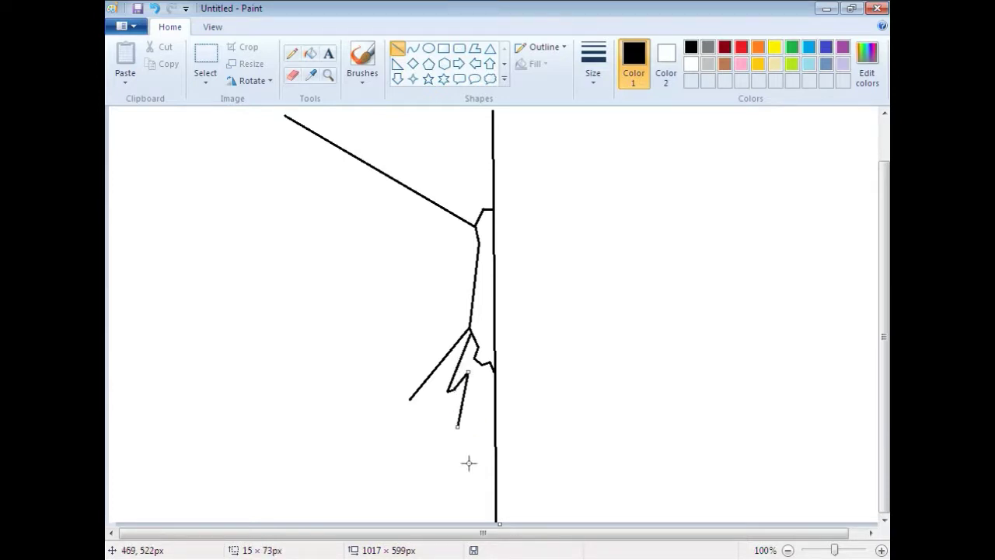
pyautogui.click(456, 427)
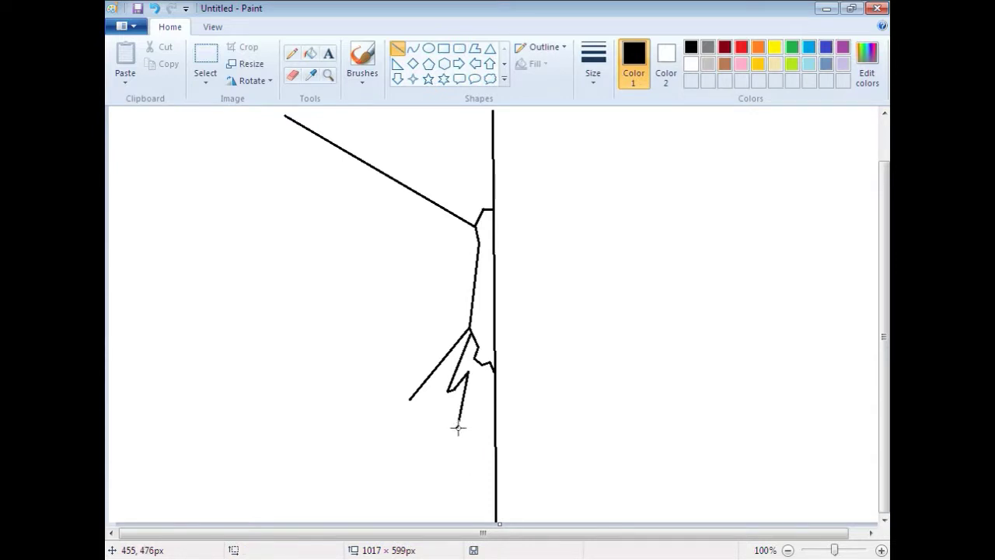
pyautogui.click(468, 421)
pyautogui.moveTo(467, 425)
pyautogui.mouseDown()
pyautogui.moveTo(480, 383)
pyautogui.moveTo(478, 452)
pyautogui.moveTo(487, 482)
pyautogui.moveTo(496, 476)
pyautogui.mouseUp()
pyautogui.click(489, 462)
pyautogui.moveTo(492, 222); pyautogui.dragTo(482, 234)
pyautogui.click(549, 231)
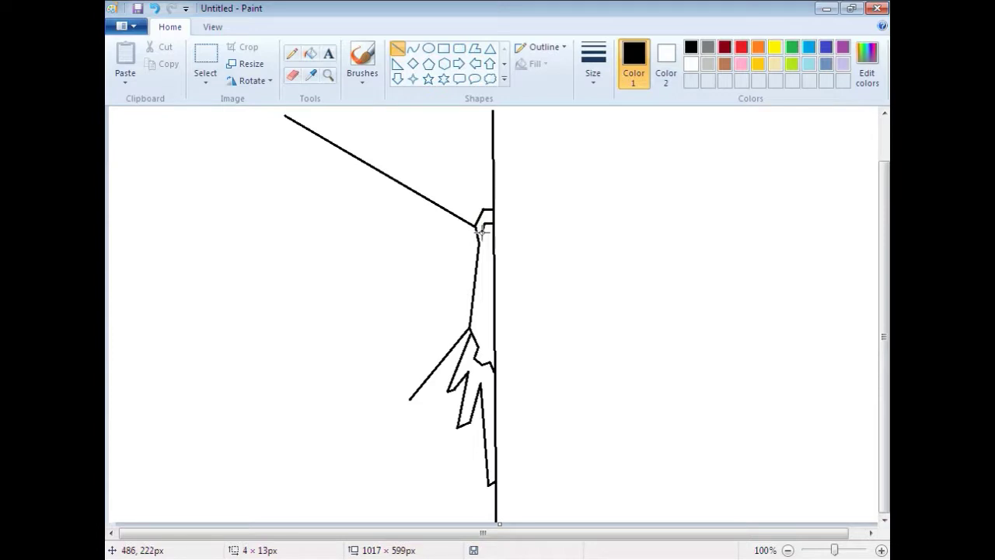
pyautogui.hotkey('ctrl', 'z')
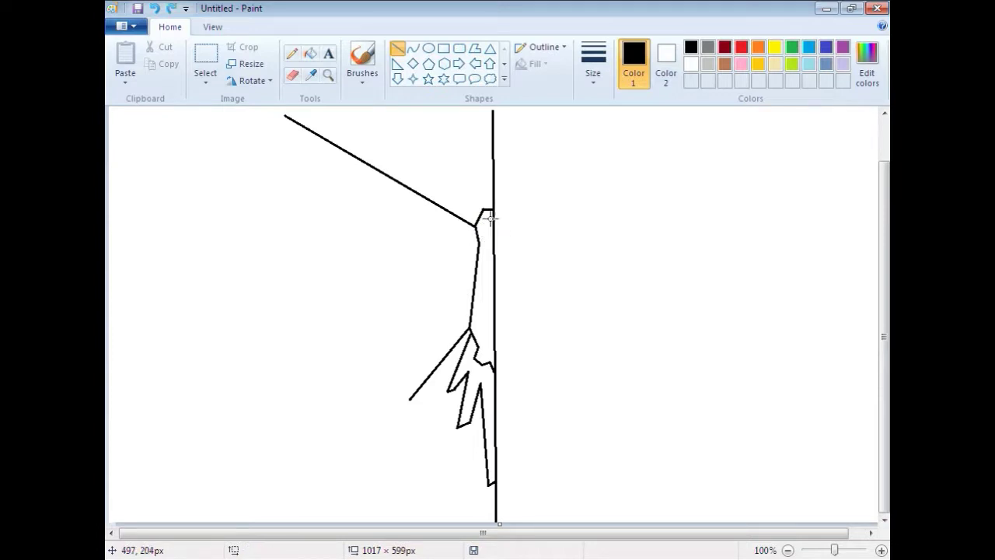
# Draw the small inner face and beak outline inside the head, using straight lines and a short curve to the guide line.
pyautogui.moveTo(492, 219)
pyautogui.mouseDown()
pyautogui.moveTo(480, 225)
pyautogui.moveTo(493, 245)
pyautogui.moveTo(542, 227)
pyautogui.mouseUp()
pyautogui.click(522, 229)
pyautogui.click(413, 48)
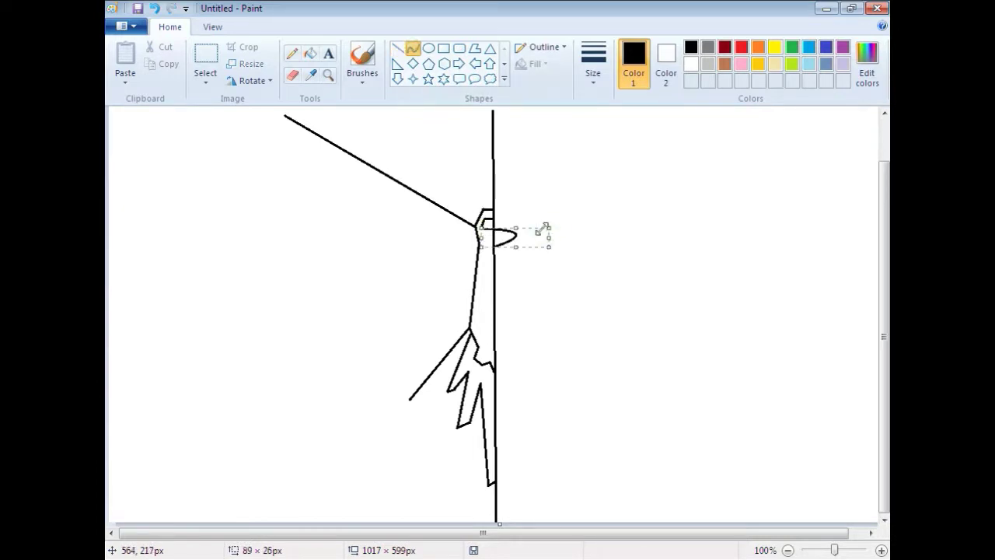
pyautogui.rightClick(548, 231)
pyautogui.click(583, 238)
pyautogui.moveTo(481, 225); pyautogui.dragTo(491, 242)
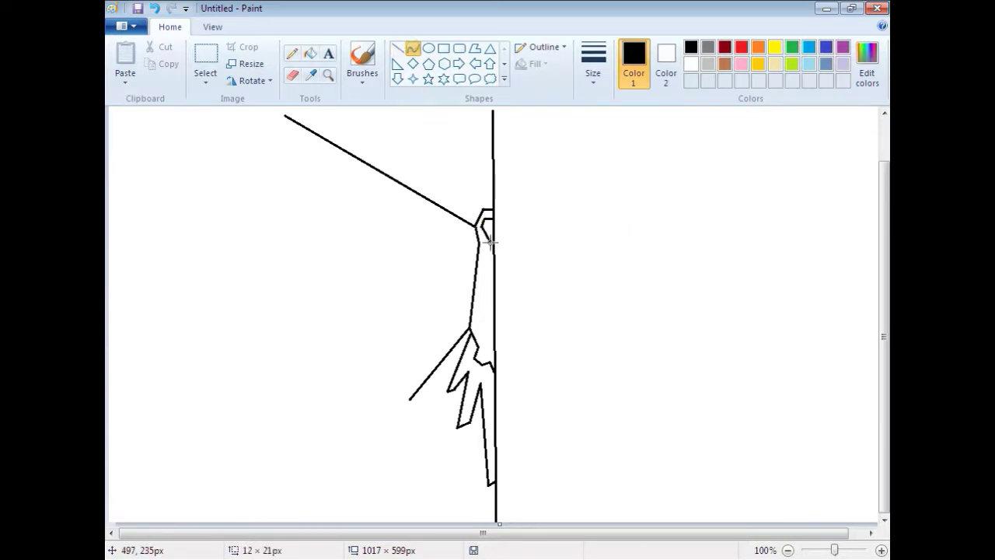
pyautogui.click(397, 48)
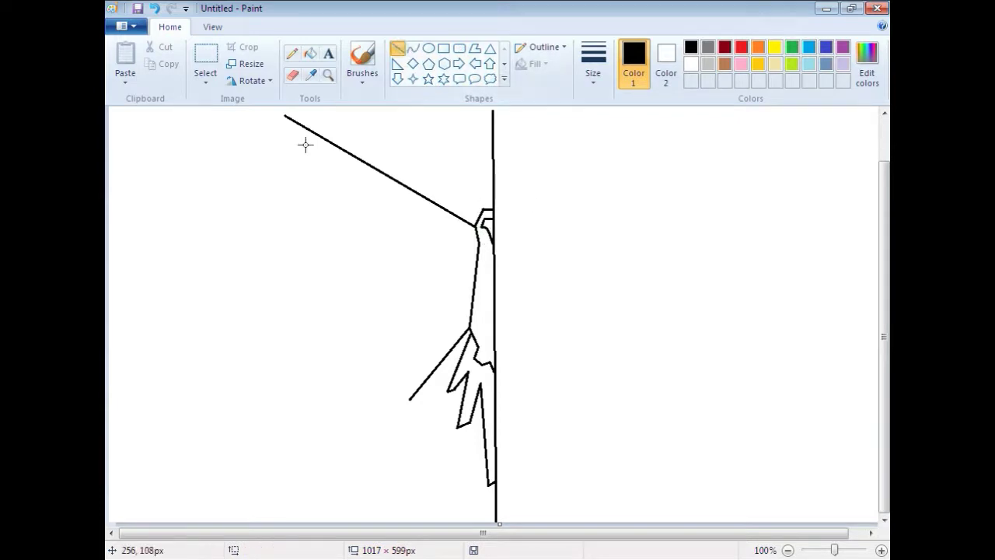
# Draw the three long pointed feathers along the upper outer edge of the left wing.
pyautogui.moveTo(284, 117); pyautogui.dragTo(308, 214)
pyautogui.moveTo(308, 213); pyautogui.dragTo(293, 220)
pyautogui.moveTo(293, 221); pyautogui.dragTo(378, 267)
pyautogui.hotkey('ctrl', 'z')
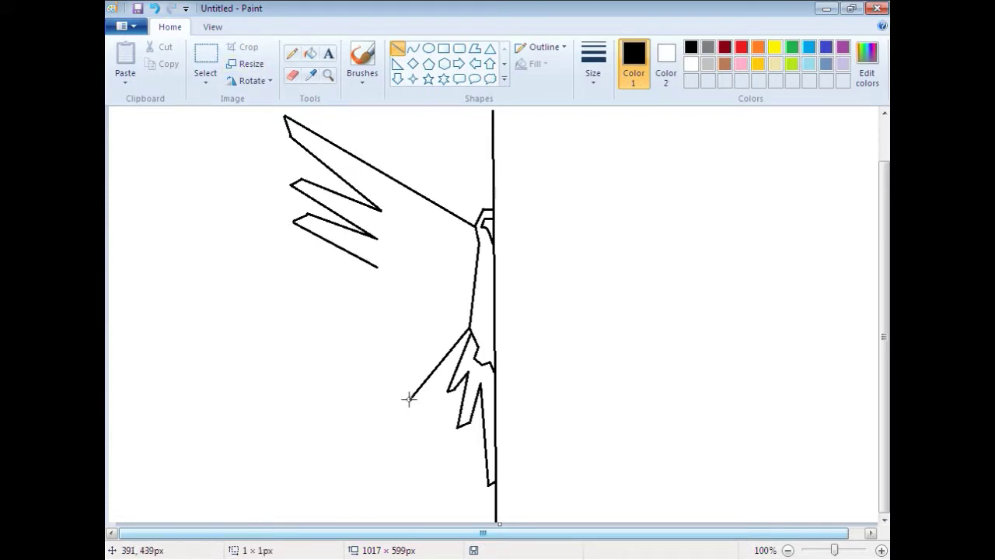
# Draw the jagged feathers from the wing's lower edge upwards along its outer side, growing longer towards the middle.
pyautogui.moveTo(408, 395); pyautogui.dragTo(406, 371)
pyautogui.moveTo(387, 385)
pyautogui.mouseDown()
pyautogui.moveTo(392, 367)
pyautogui.moveTo(359, 372)
pyautogui.moveTo(384, 347)
pyautogui.mouseUp()
pyautogui.moveTo(384, 346)
pyautogui.mouseDown()
pyautogui.moveTo(325, 351)
pyautogui.moveTo(386, 348)
pyautogui.moveTo(345, 363)
pyautogui.moveTo(328, 353)
pyautogui.mouseUp()
pyautogui.rightClick(333, 355)
pyautogui.click(349, 366)
pyautogui.moveTo(328, 350)
pyautogui.mouseDown()
pyautogui.moveTo(379, 320)
pyautogui.moveTo(285, 278)
pyautogui.moveTo(306, 282)
pyautogui.moveTo(311, 298)
pyautogui.moveTo(302, 278)
pyautogui.moveTo(378, 292)
pyautogui.mouseUp()
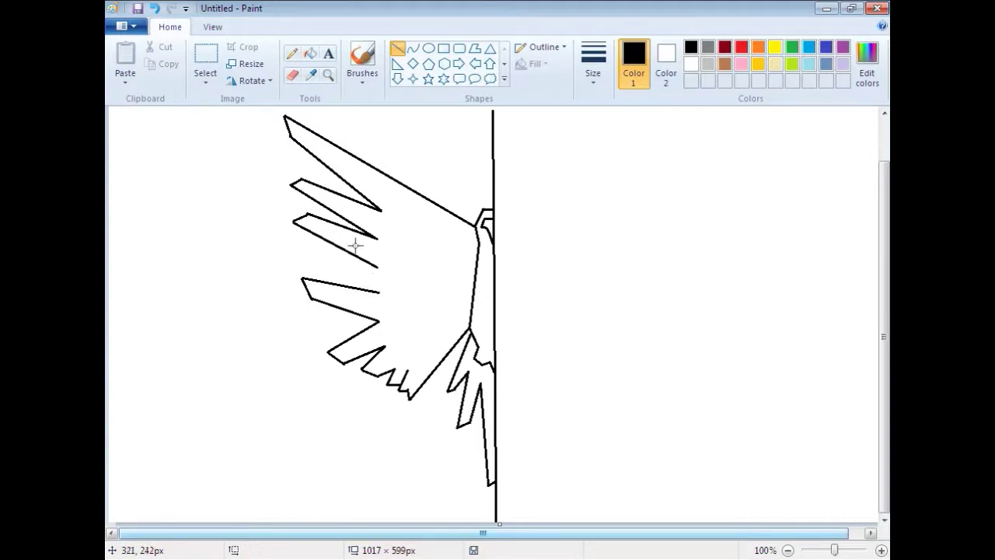
# Erase and redraw the top two wing feather tips so they extend further out, and add a shorter feather closing the outline gap.
pyautogui.click(292, 74)
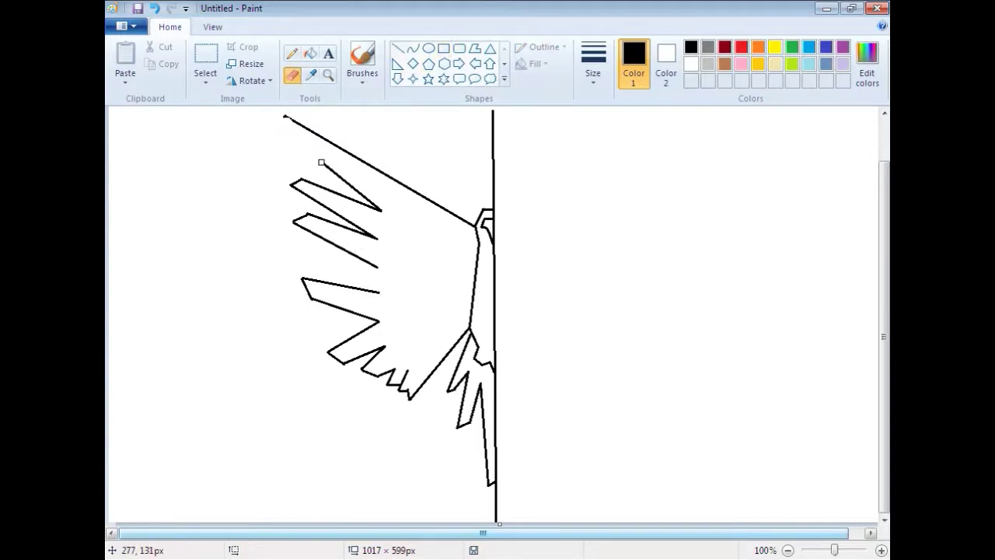
pyautogui.click(398, 48)
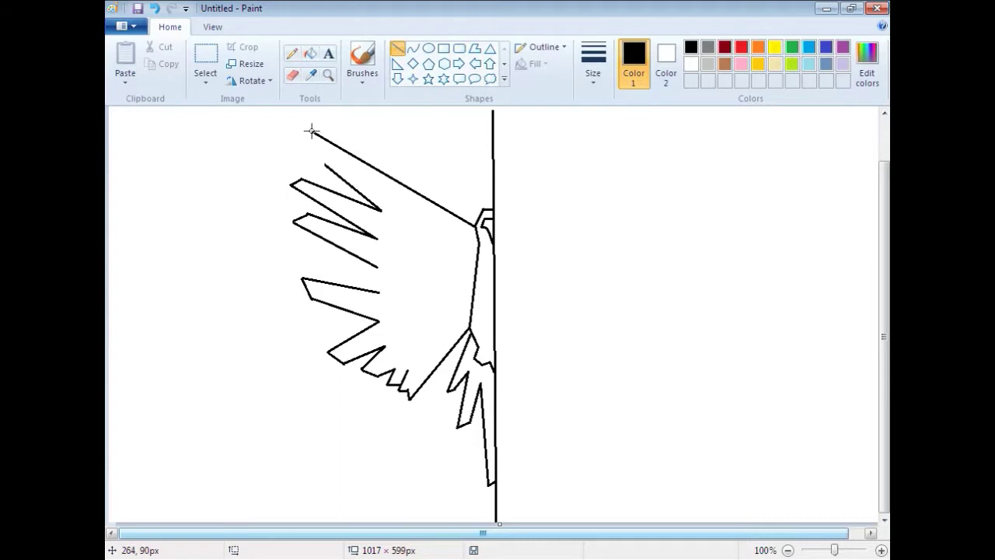
pyautogui.moveTo(311, 131); pyautogui.dragTo(272, 107)
pyautogui.click(293, 74)
pyautogui.moveTo(294, 187)
pyautogui.mouseDown()
pyautogui.moveTo(301, 175)
pyautogui.moveTo(287, 170)
pyautogui.moveTo(279, 195)
pyautogui.moveTo(287, 184)
pyautogui.mouseUp()
pyautogui.click(397, 48)
pyautogui.click(279, 201)
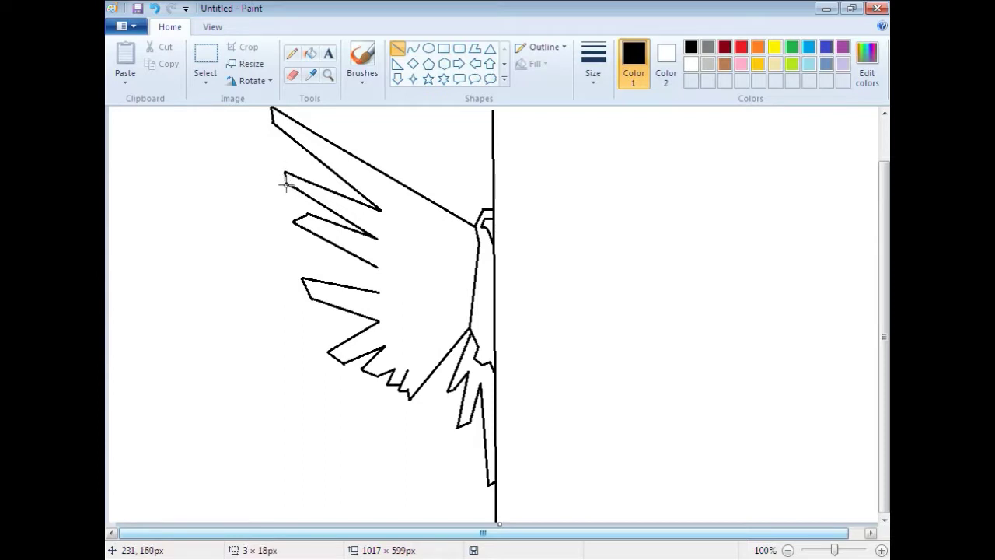
pyautogui.moveTo(378, 267); pyautogui.dragTo(321, 253)
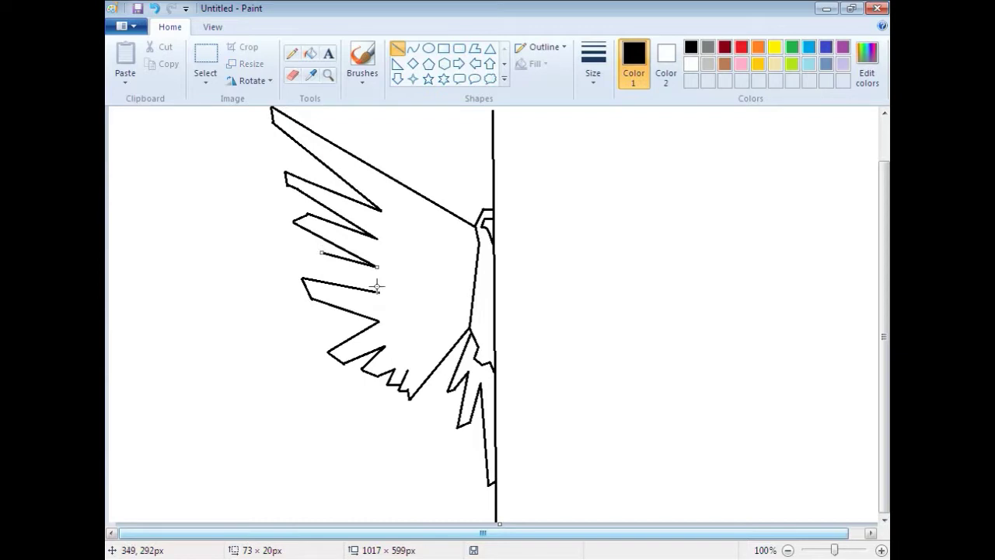
pyautogui.moveTo(379, 293); pyautogui.dragTo(330, 272)
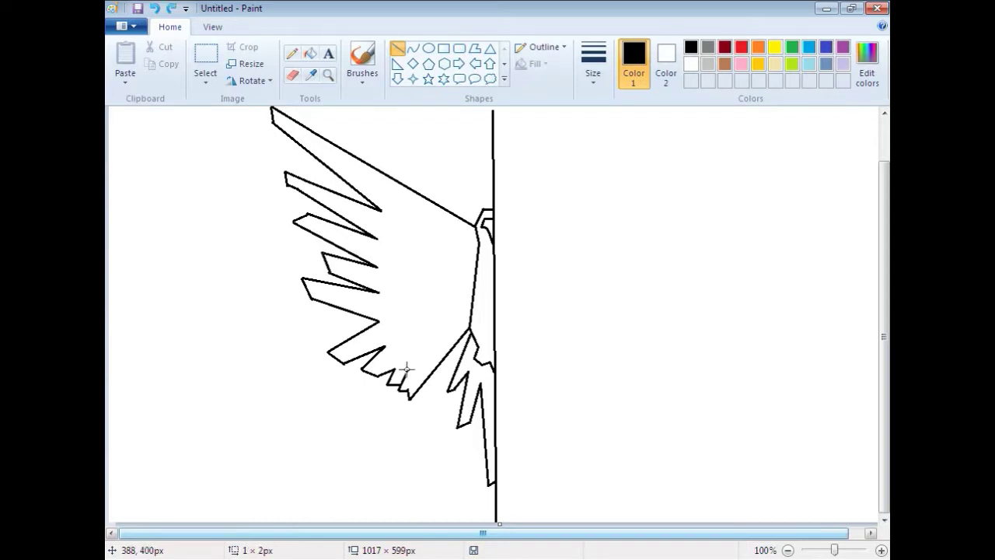
# Draw the zigzag inner feather contour from the wing's lower tip up towards the middle of the wing.
pyautogui.moveTo(406, 368); pyautogui.dragTo(396, 367)
pyautogui.moveTo(396, 367)
pyautogui.mouseDown()
pyautogui.moveTo(411, 354)
pyautogui.moveTo(410, 332)
pyautogui.moveTo(419, 343)
pyautogui.mouseUp()
pyautogui.moveTo(419, 343)
pyautogui.mouseDown()
pyautogui.moveTo(404, 347)
pyautogui.moveTo(422, 328)
pyautogui.moveTo(408, 327)
pyautogui.moveTo(418, 301)
pyautogui.moveTo(422, 318)
pyautogui.mouseUp()
pyautogui.hotkey('ctrl', 'z')
pyautogui.hotkey('ctrl', 'z')
pyautogui.moveTo(422, 319)
pyautogui.mouseDown()
pyautogui.moveTo(414, 291)
pyautogui.moveTo(425, 299)
pyautogui.mouseUp()
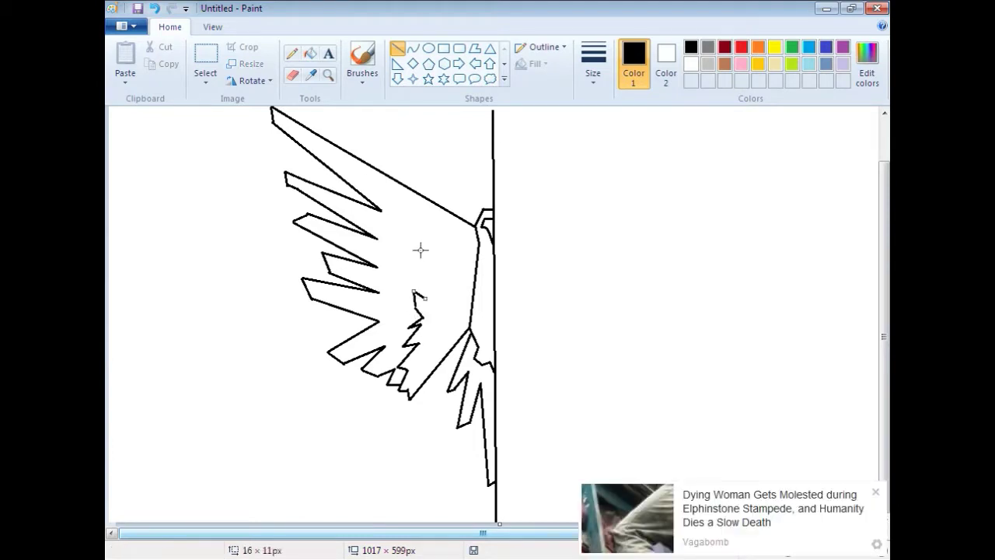
# Draw the inner contour from the wing's upper edge down to join the zigzag feather line.
pyautogui.moveTo(368, 164); pyautogui.dragTo(436, 222)
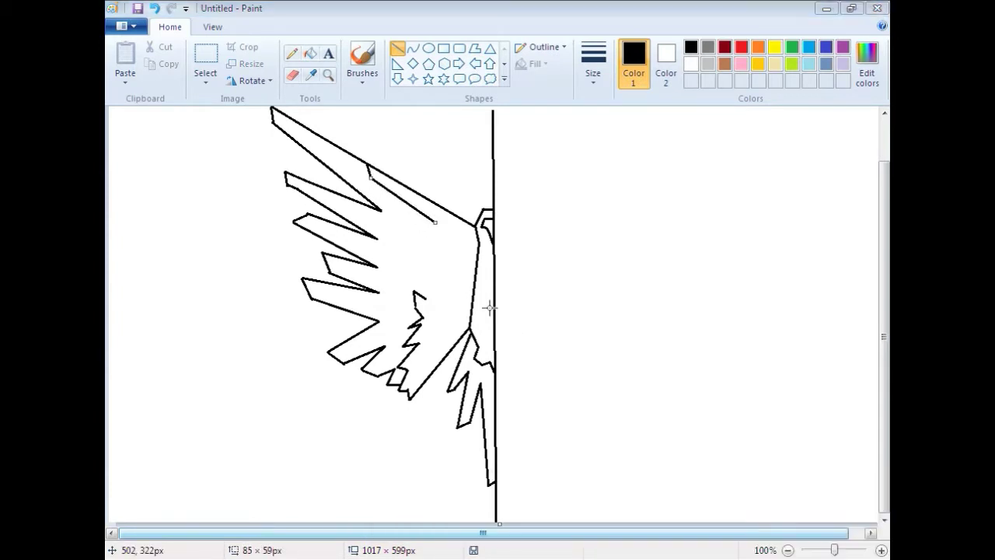
pyautogui.click(434, 224)
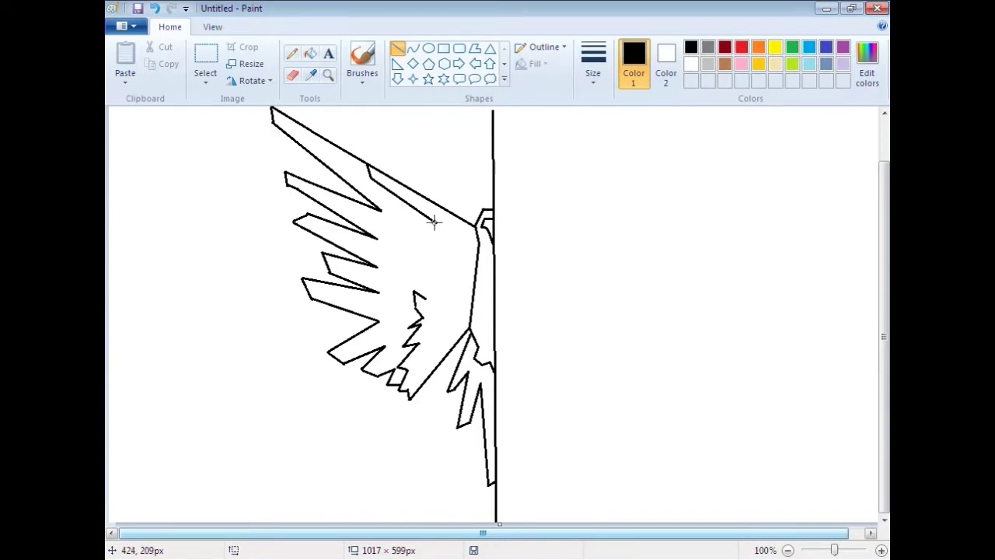
pyautogui.moveTo(434, 223)
pyautogui.mouseDown()
pyautogui.moveTo(439, 280)
pyautogui.moveTo(429, 257)
pyautogui.mouseUp()
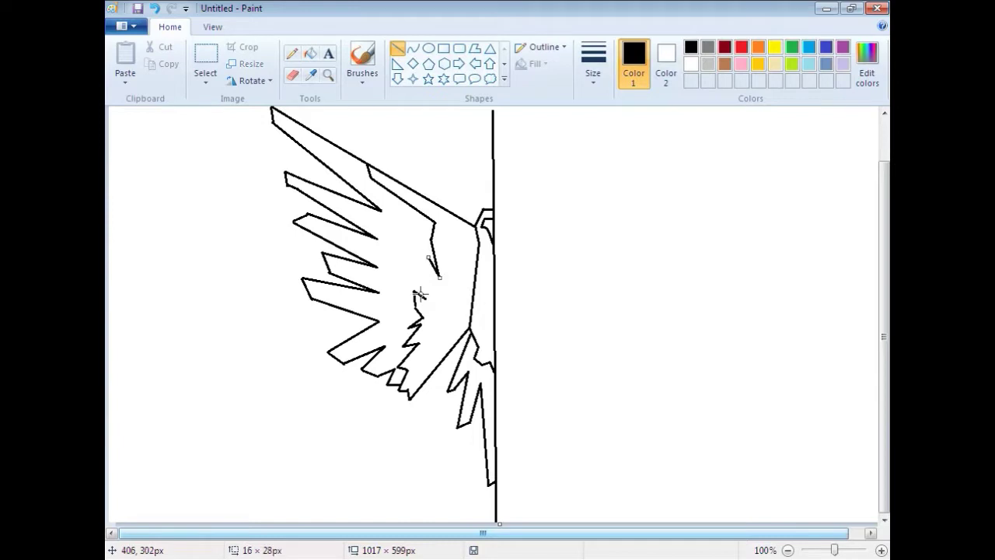
pyautogui.moveTo(425, 300); pyautogui.dragTo(424, 273)
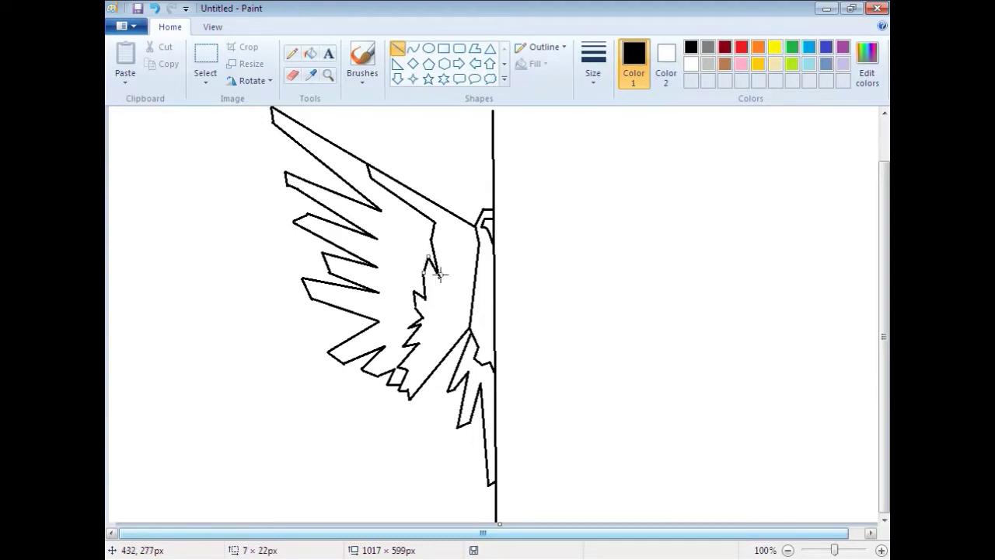
pyautogui.click(444, 247)
# Erase the corner of the inner wing contour and redraw it slightly further out, rejoining the zigzag feathers.
pyautogui.click(291, 75)
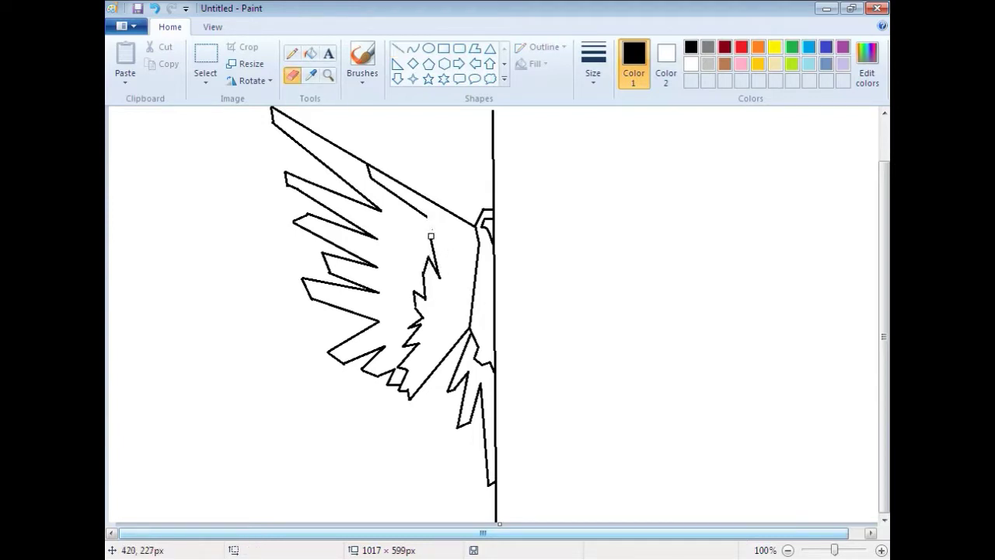
pyautogui.click(397, 48)
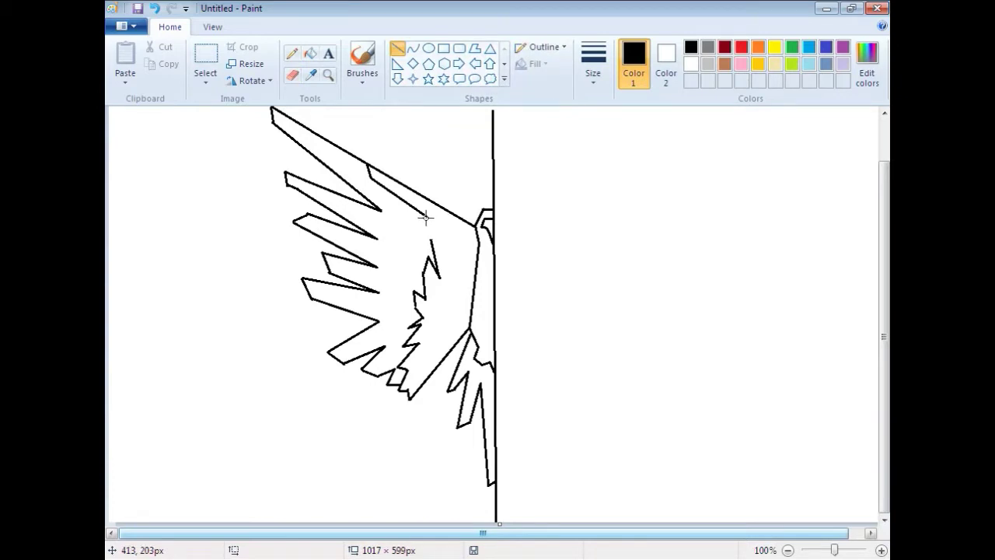
pyautogui.moveTo(425, 217); pyautogui.dragTo(431, 240)
pyautogui.click(293, 74)
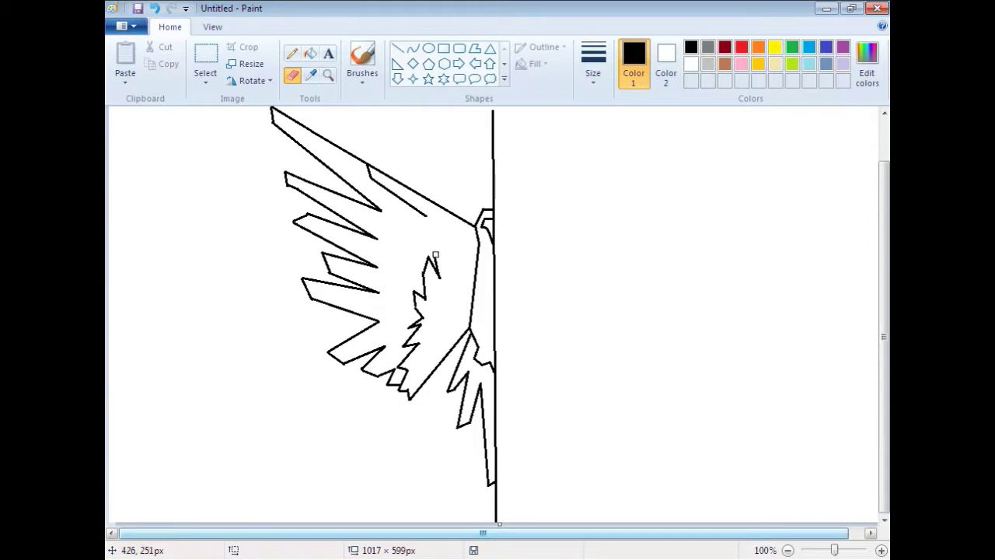
pyautogui.moveTo(435, 254); pyautogui.dragTo(437, 268)
pyautogui.click(398, 48)
pyautogui.moveTo(425, 216); pyautogui.dragTo(425, 233)
pyautogui.moveTo(438, 234); pyautogui.dragTo(439, 234)
pyautogui.hotkey('ctrl', 's')
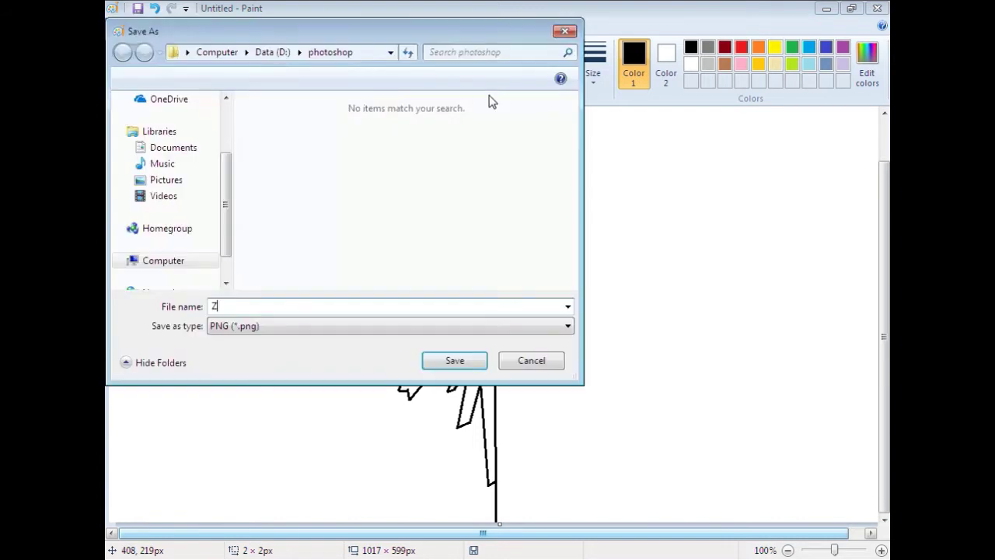
pyautogui.click(568, 32)
pyautogui.moveTo(424, 233); pyautogui.dragTo(440, 278)
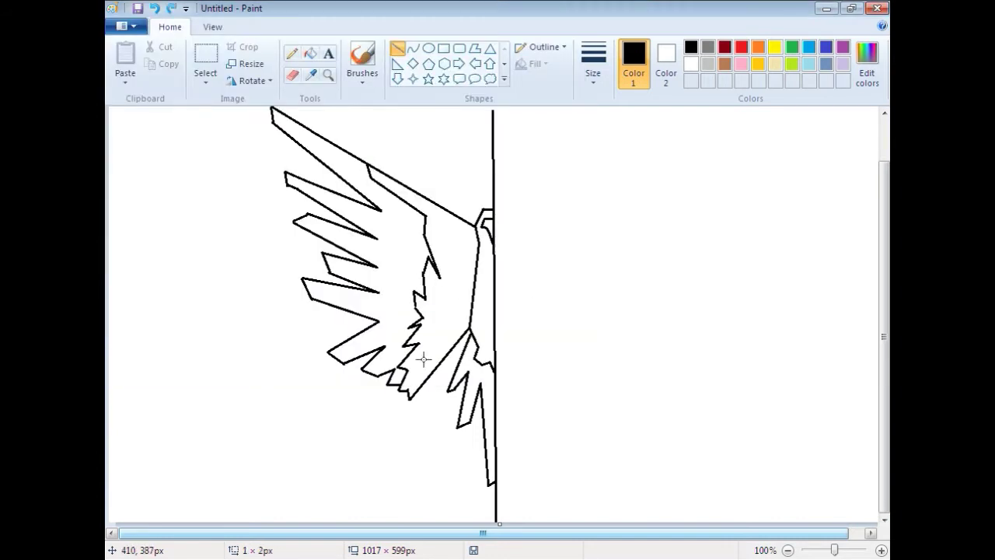
# Erase the vertical guide line above the head, along the open body and down to the tail tip.
pyautogui.click(290, 77)
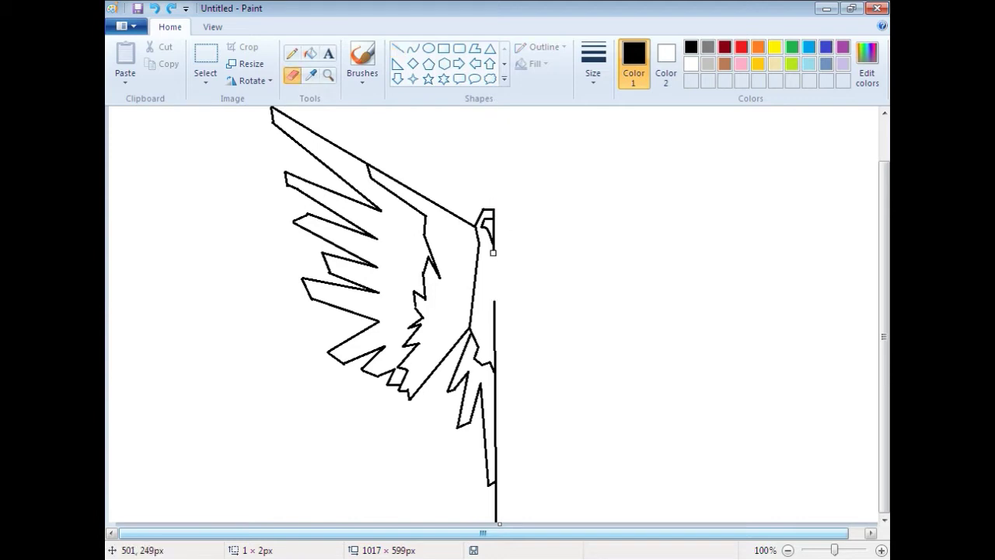
pyautogui.moveTo(492, 293); pyautogui.dragTo(497, 353)
pyautogui.moveTo(496, 422); pyautogui.dragTo(492, 376)
pyautogui.moveTo(494, 428); pyautogui.dragTo(496, 483)
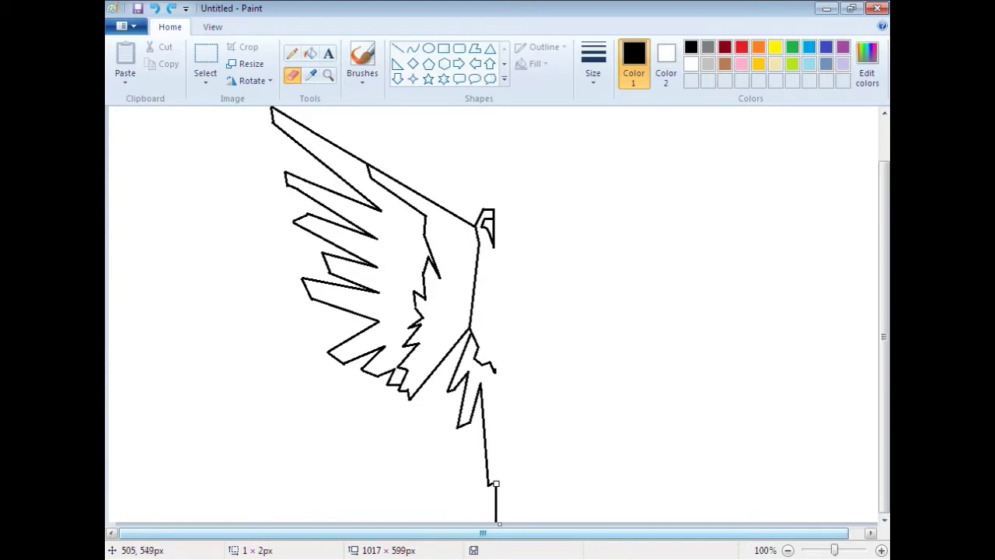
# Erase the remaining guide line pieces along the head and beak and below the tail tip, leaving the half bird's centre side open.
pyautogui.click(328, 81)
pyautogui.click(328, 76)
pyautogui.click(513, 228)
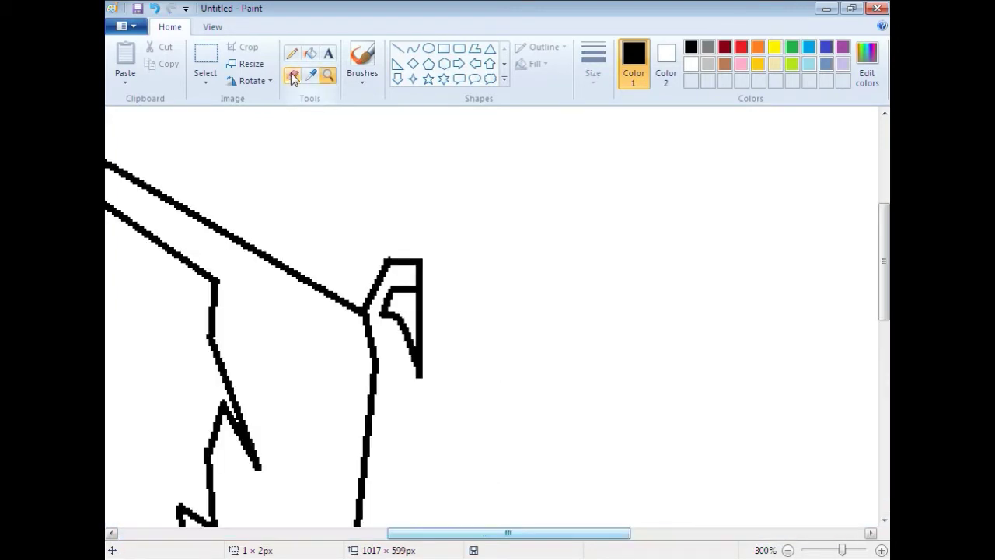
pyautogui.moveTo(420, 276); pyautogui.dragTo(427, 339)
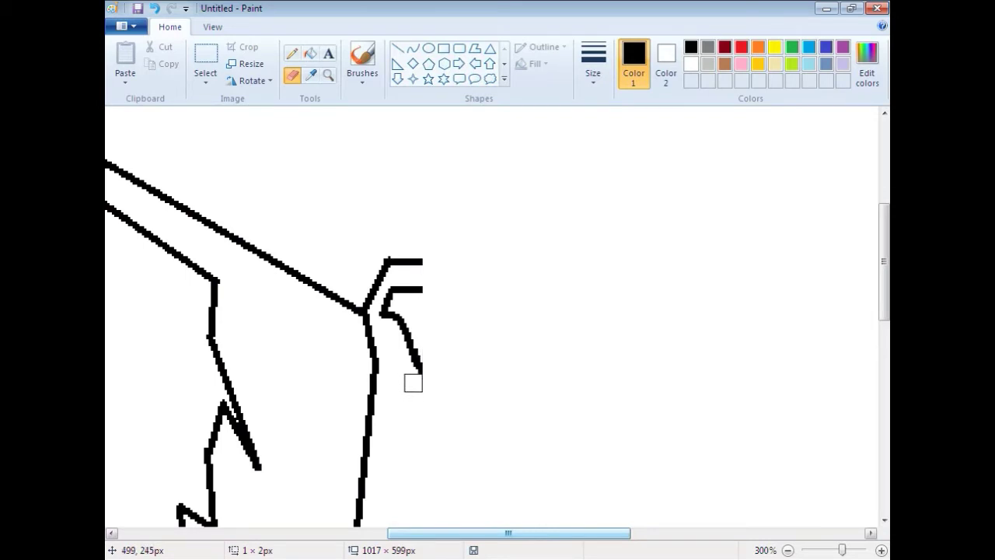
pyautogui.scroll(-3, 403, 387)
pyautogui.click(330, 77)
pyautogui.rightClick(400, 271)
pyautogui.rightClick(400, 271)
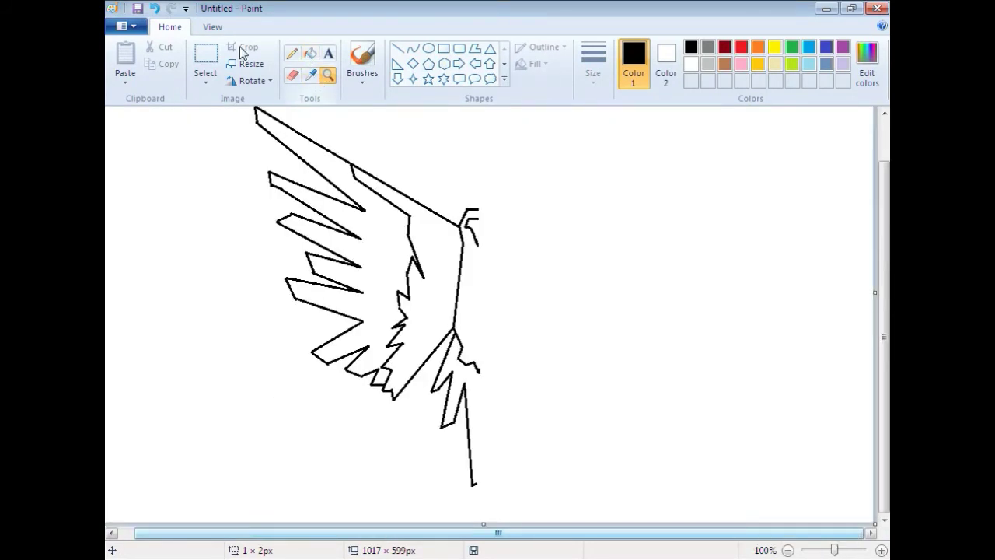
# Select the half bird with a rectangle about 298 × 520 px ending at its centre edge, then copy and paste it.
pyautogui.click(205, 64)
pyautogui.moveTo(251, 107); pyautogui.dragTo(480, 507)
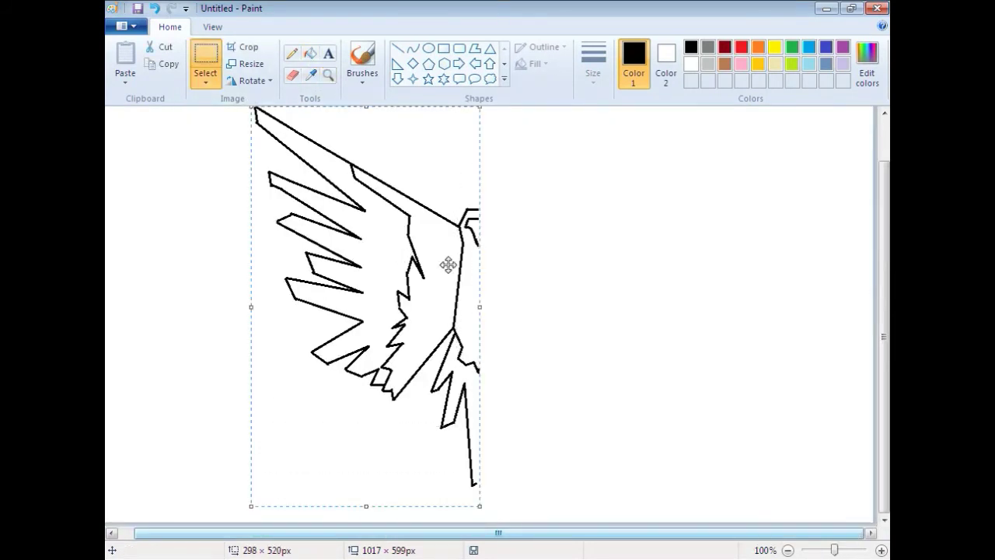
pyautogui.moveTo(480, 306); pyautogui.dragTo(479, 306)
pyautogui.hotkey('ctrl', 'c')
pyautogui.rightClick(506, 250)
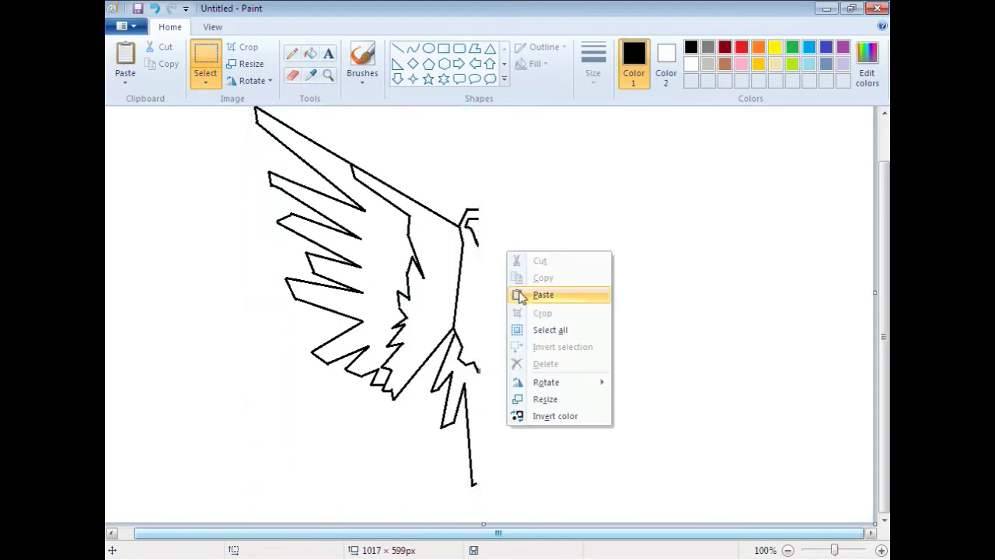
pyautogui.click(529, 293)
# Flip the pasted half horizontally and move it against the open centre side of the original to complete the symmetrical bird.
pyautogui.rightClick(287, 227)
pyautogui.moveTo(326, 356)
pyautogui.click(440, 427)
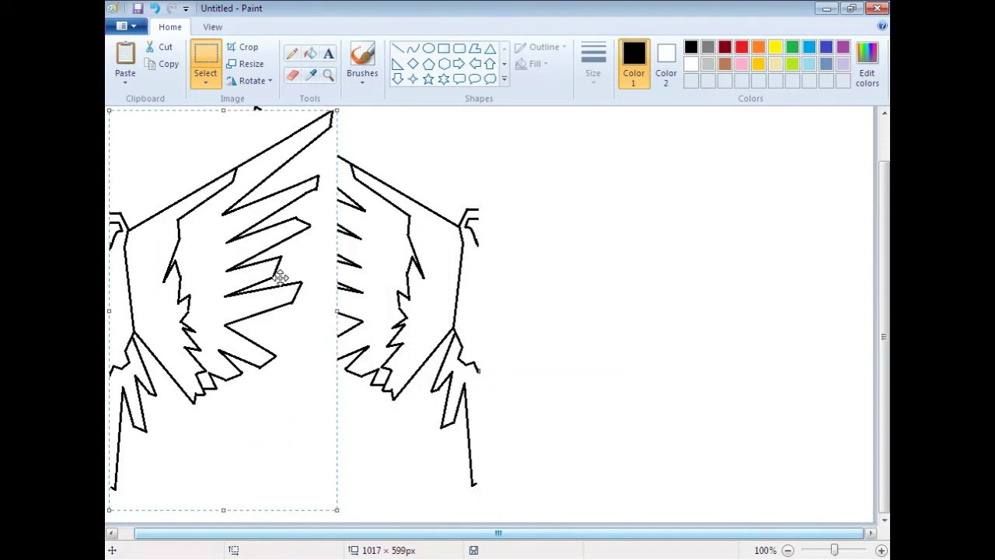
pyautogui.moveTo(280, 277); pyautogui.dragTo(649, 273)
pyautogui.click(719, 287)
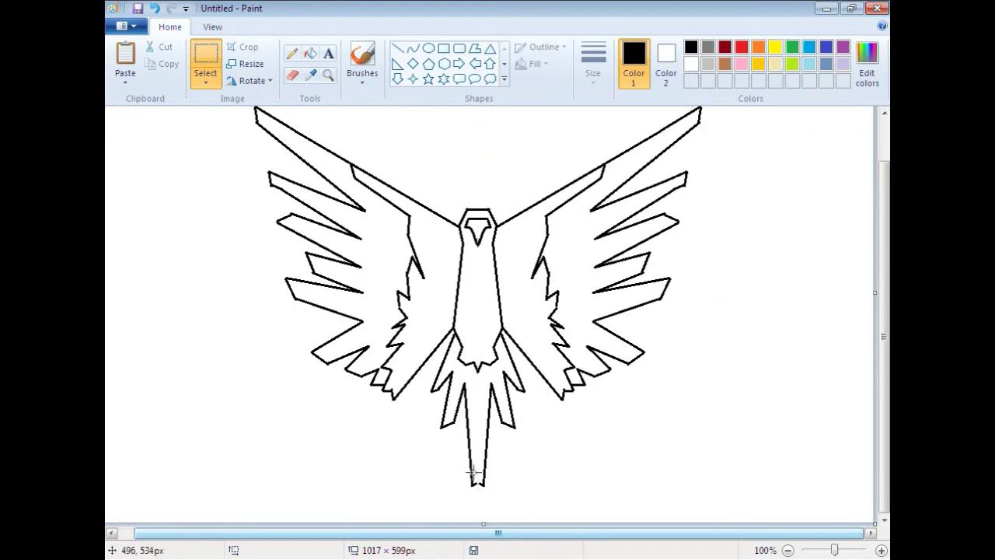
# Erase the notched end of the central tail feather and close its tip with a straight slanted line.
pyautogui.click(293, 75)
pyautogui.moveTo(479, 488); pyautogui.dragTo(485, 472)
pyautogui.click(401, 51)
# Fill the background around the bird with black and the bird's wings, body, head and tail with light grey.
pyautogui.click(310, 53)
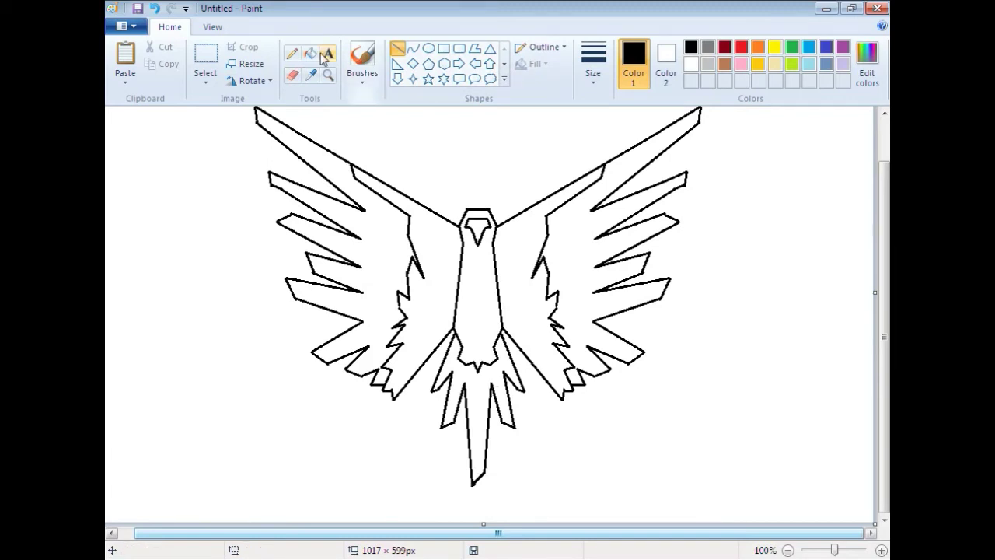
pyautogui.click(479, 175)
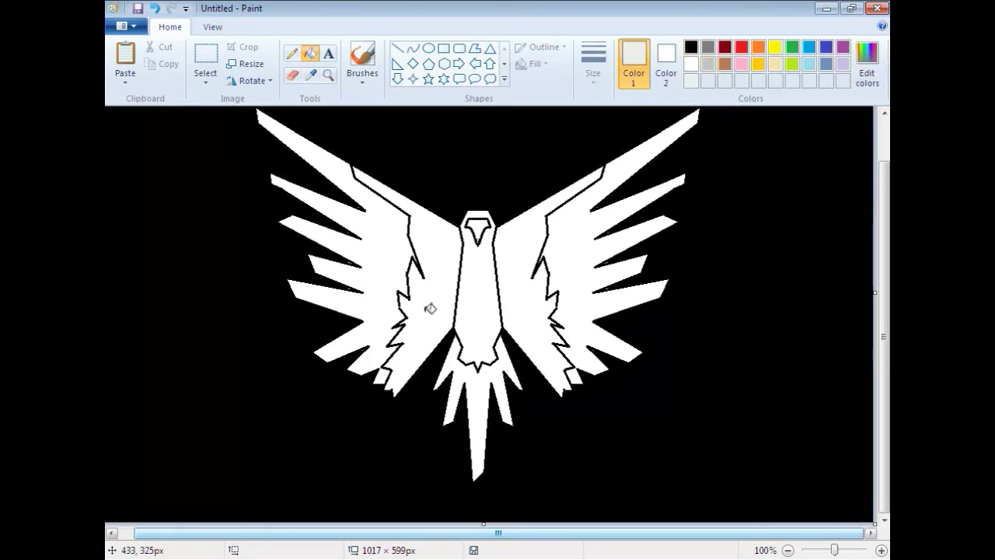
pyautogui.click(430, 309)
pyautogui.click(573, 311)
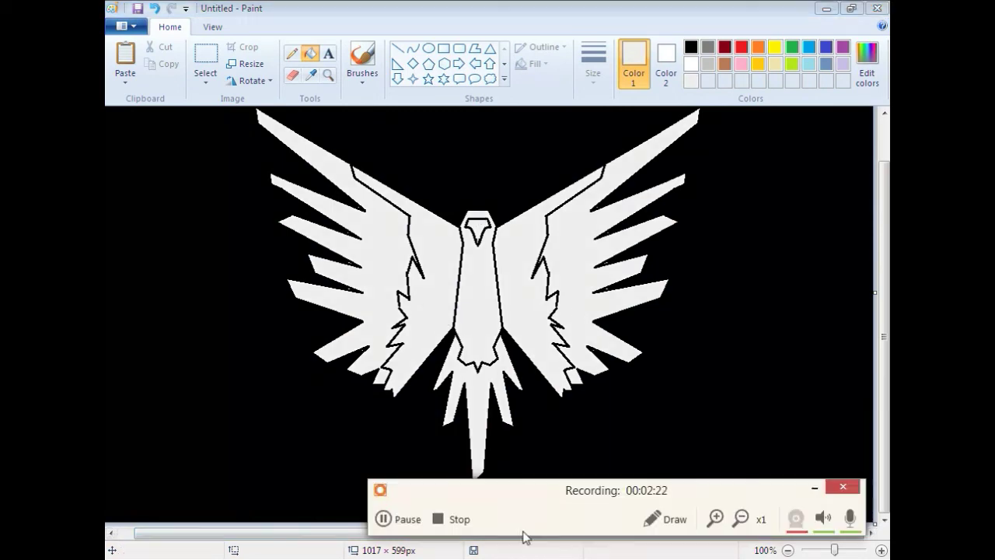
pyautogui.click(459, 519)
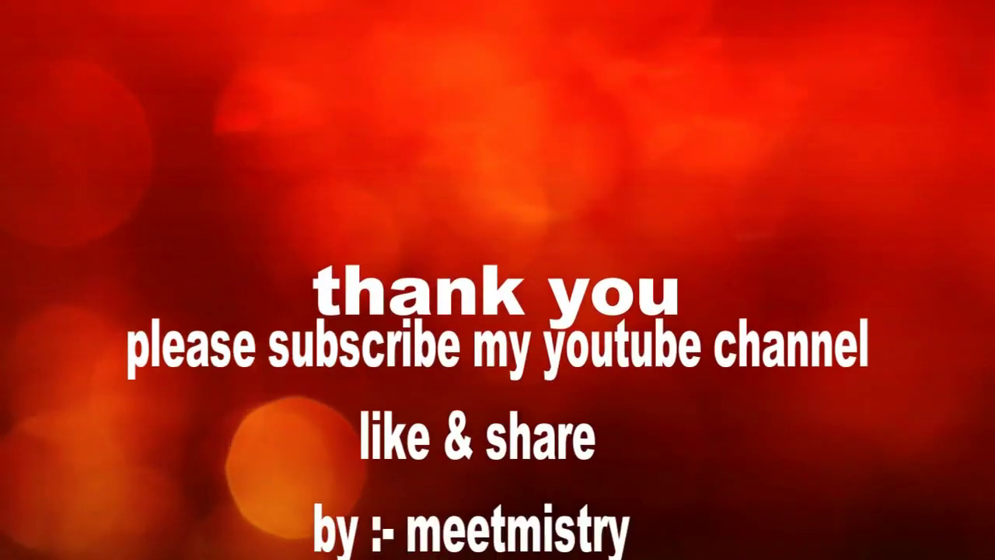